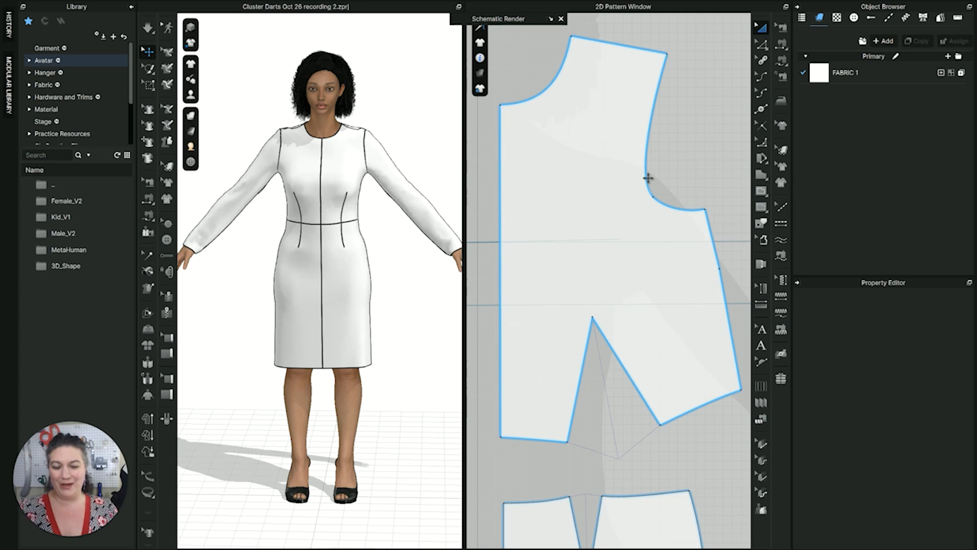
Offset the center-front-side leg of the front bodice's waist dart as one extended internal line at 0.75 in
middle_drag(601, 248, 618, 110)
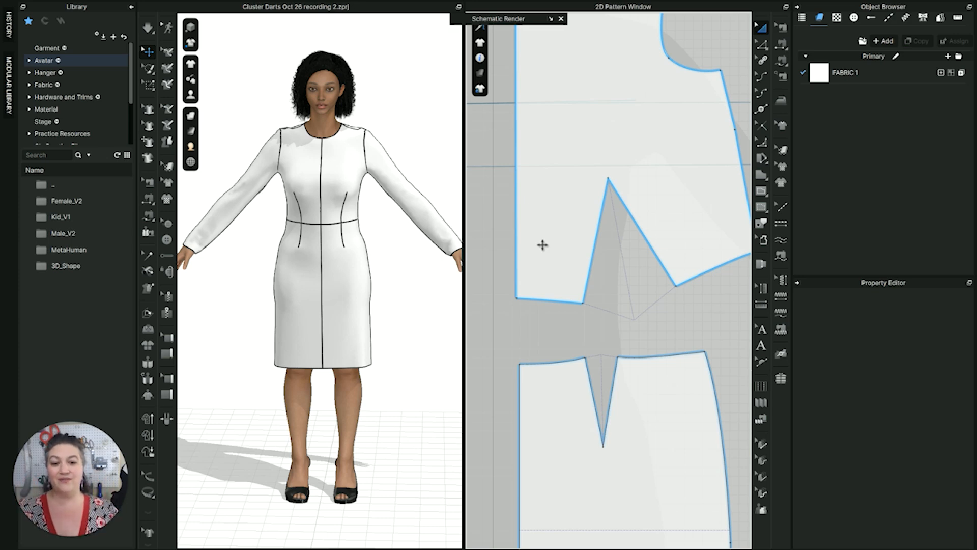
scroll(590, 291, up, 2)
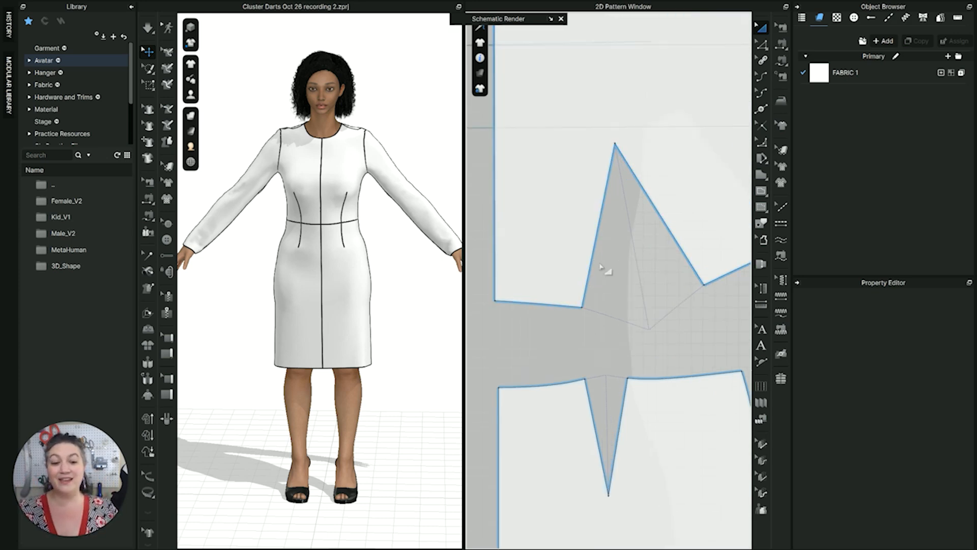
click(597, 239)
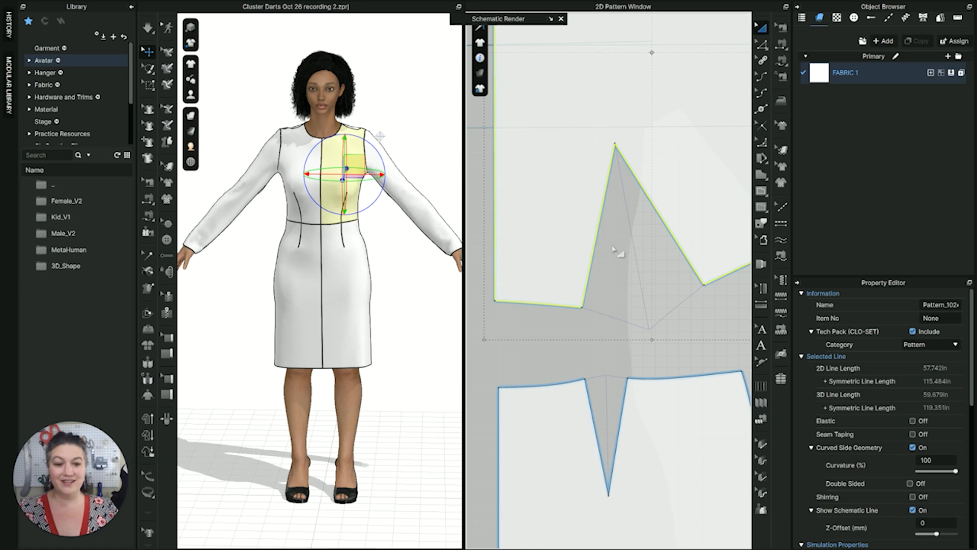
middle_drag(617, 251, 613, 285)
click(610, 286)
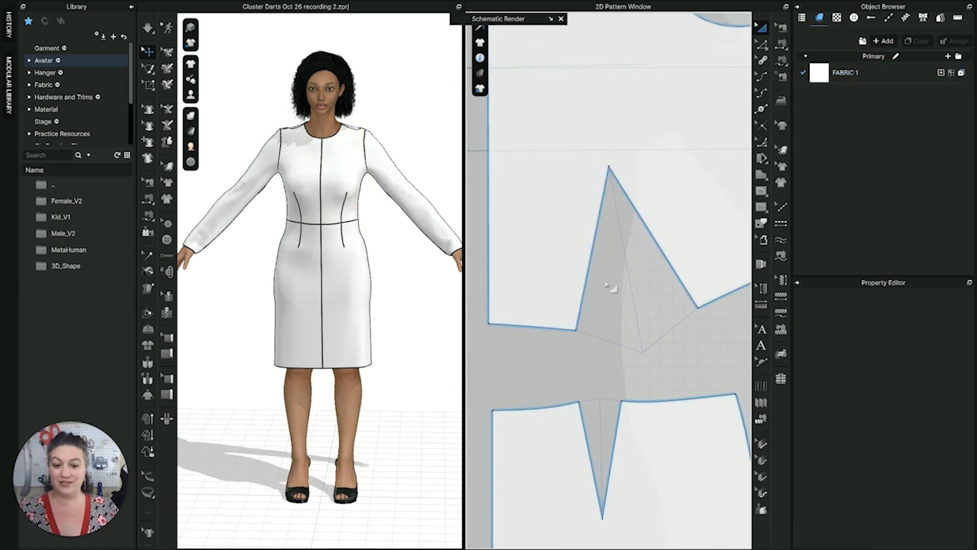
click(591, 259)
right_click(591, 259)
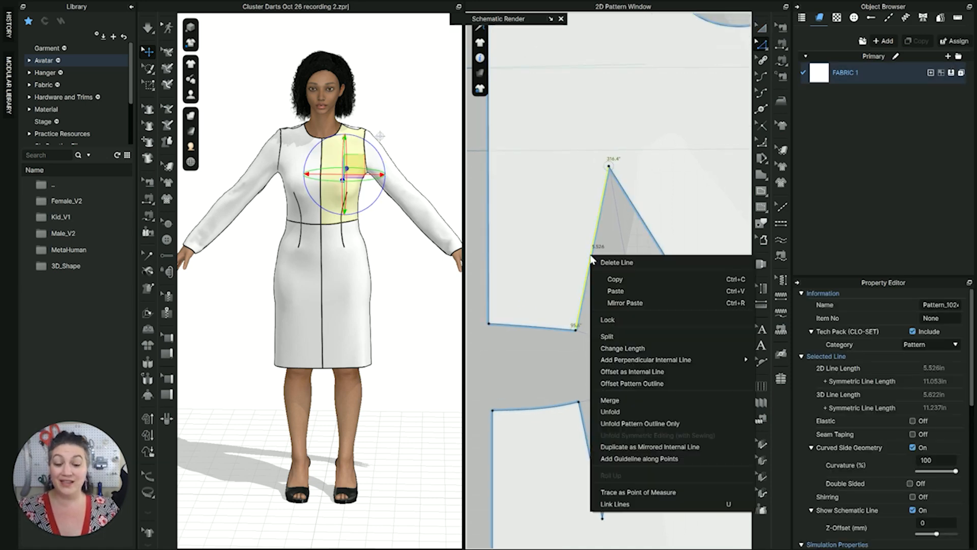
click(658, 371)
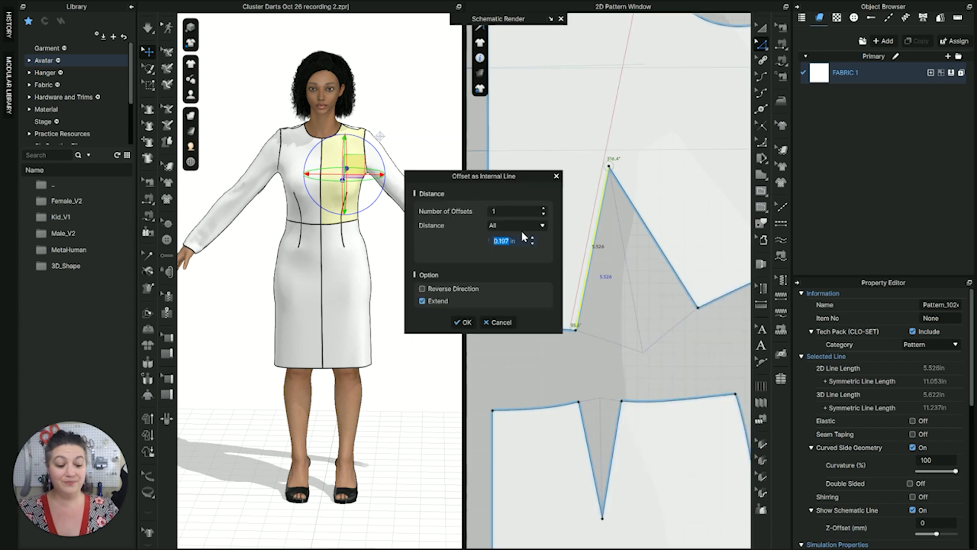
text(.75)
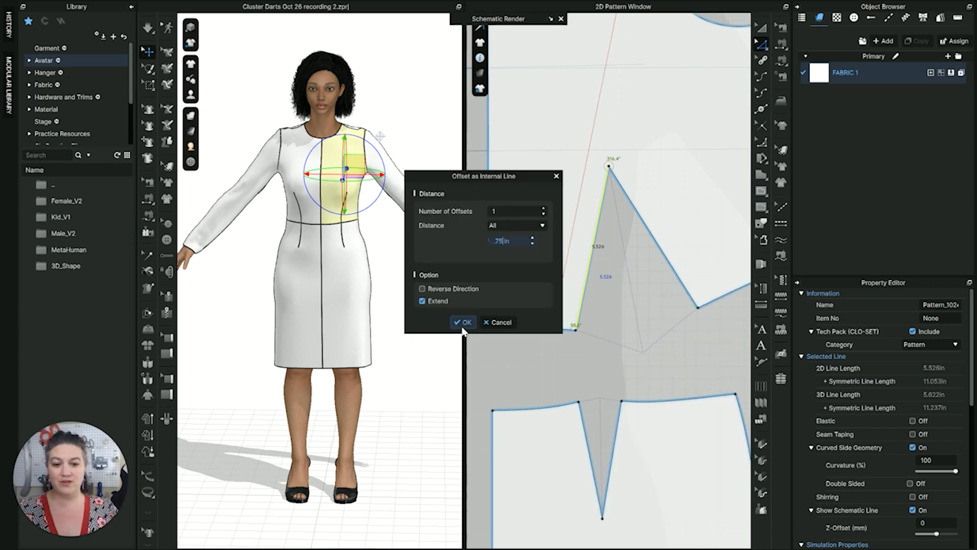
click(463, 323)
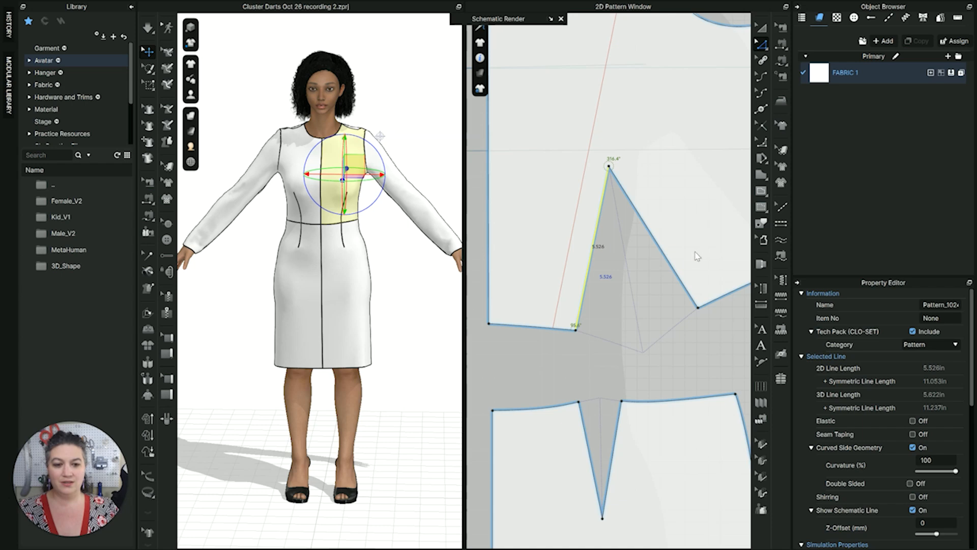
Offset the side-seam-side leg of the same waist dart as an extended internal line
click(664, 259)
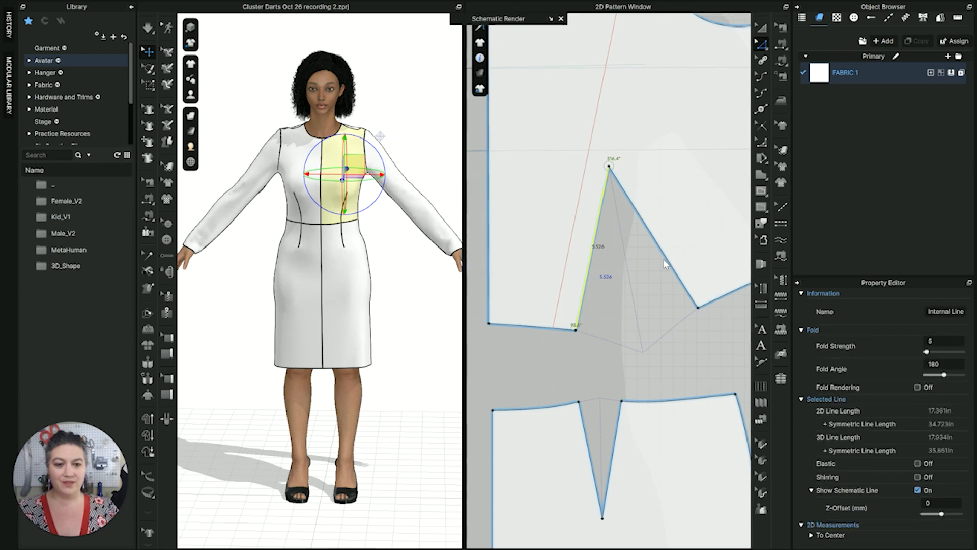
click(664, 256)
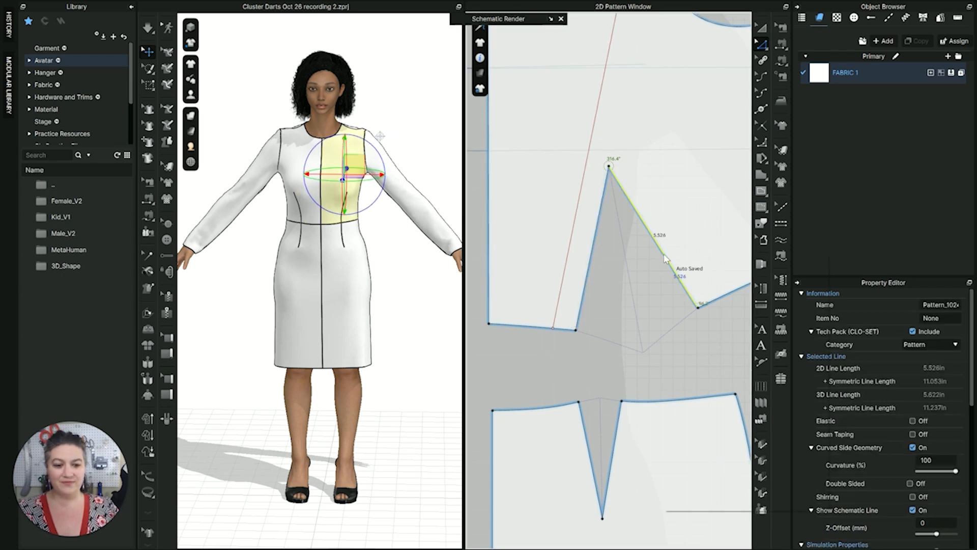
right_click(664, 255)
click(696, 369)
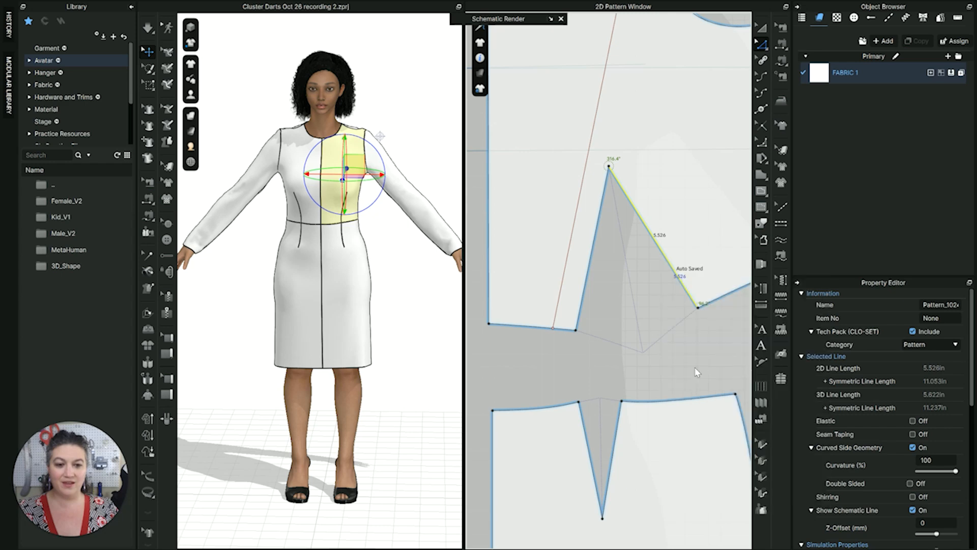
click(460, 322)
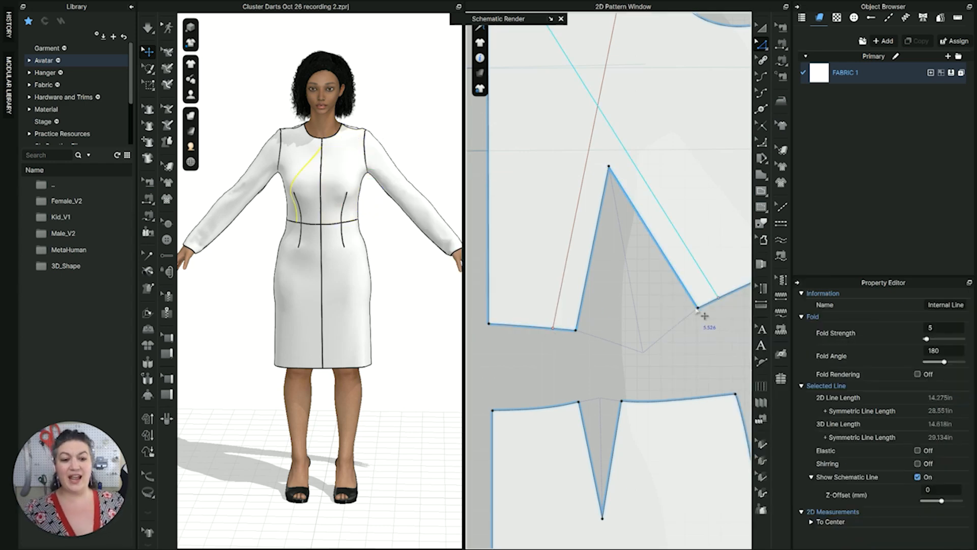
Use Rotate Dart on both waist dart legs, placing the new dart at the center-side offset line's waist end with its pivot above the dart tip
scroll(662, 295, down, 3)
scroll(571, 227, down, 2)
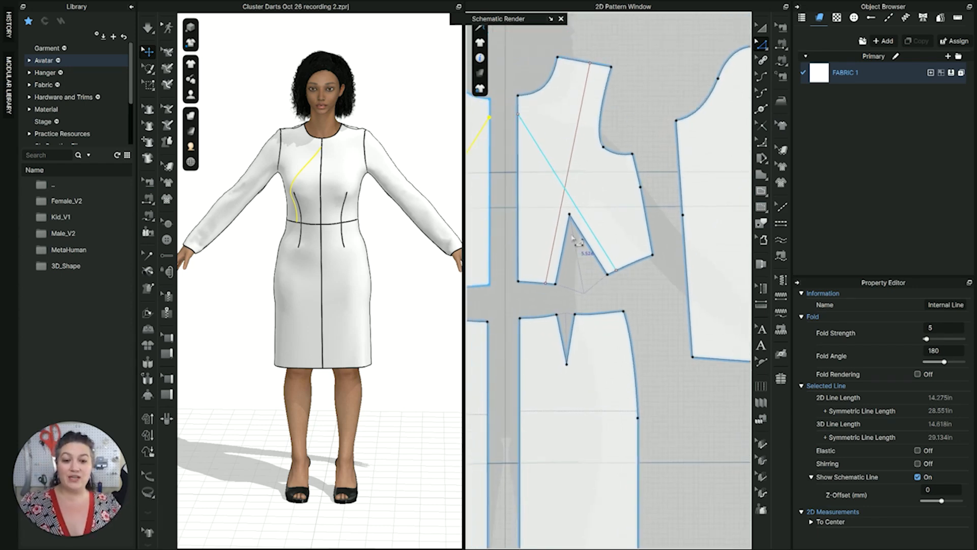
scroll(575, 242, up, 3)
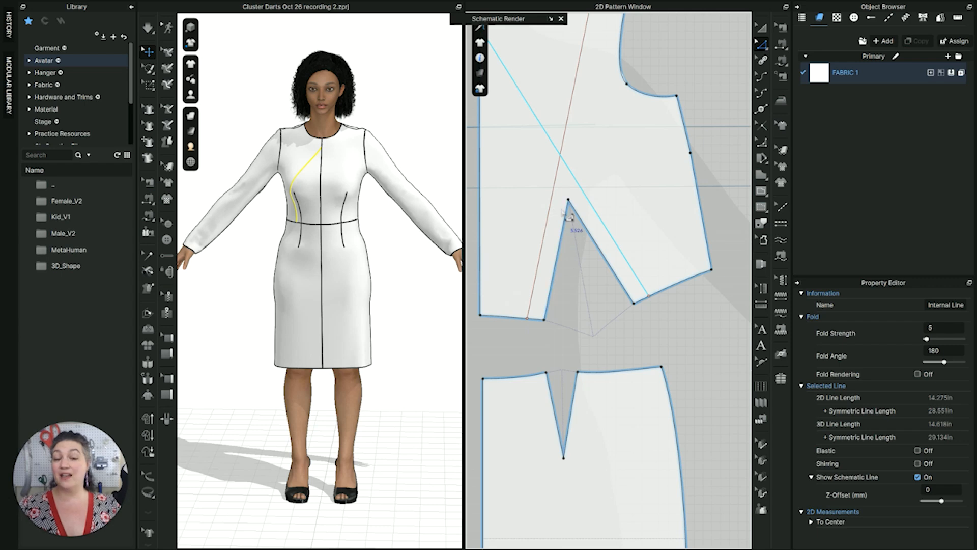
scroll(575, 245, up, 3)
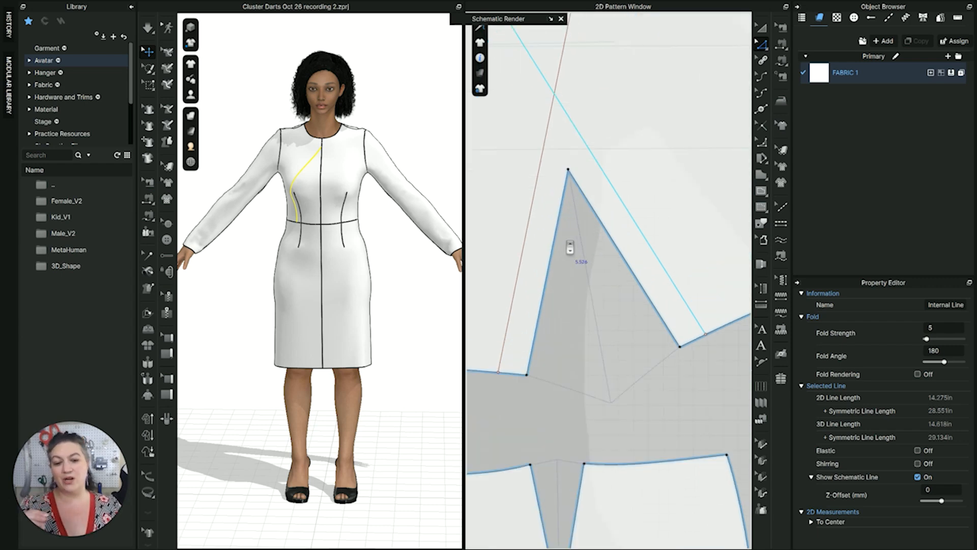
click(562, 295)
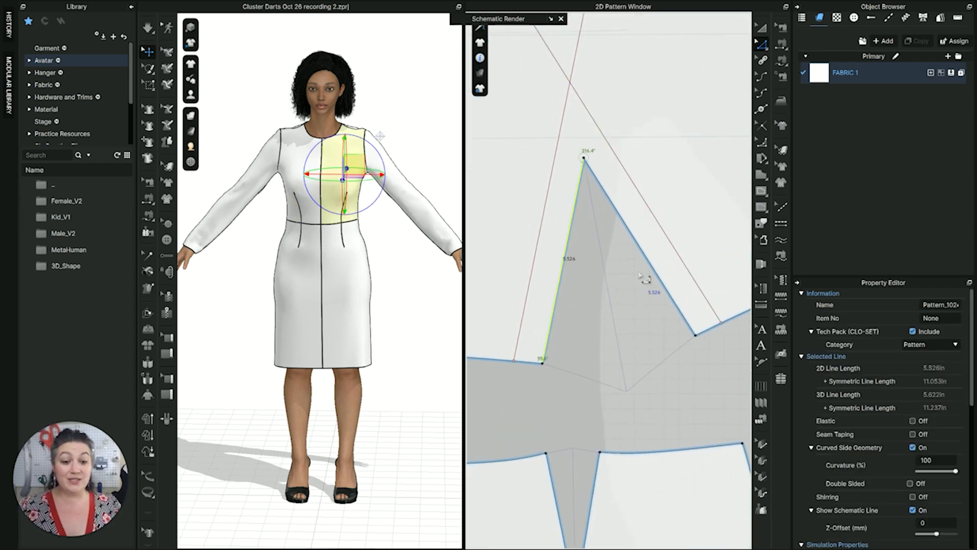
shift+click(655, 266)
right_click(655, 266)
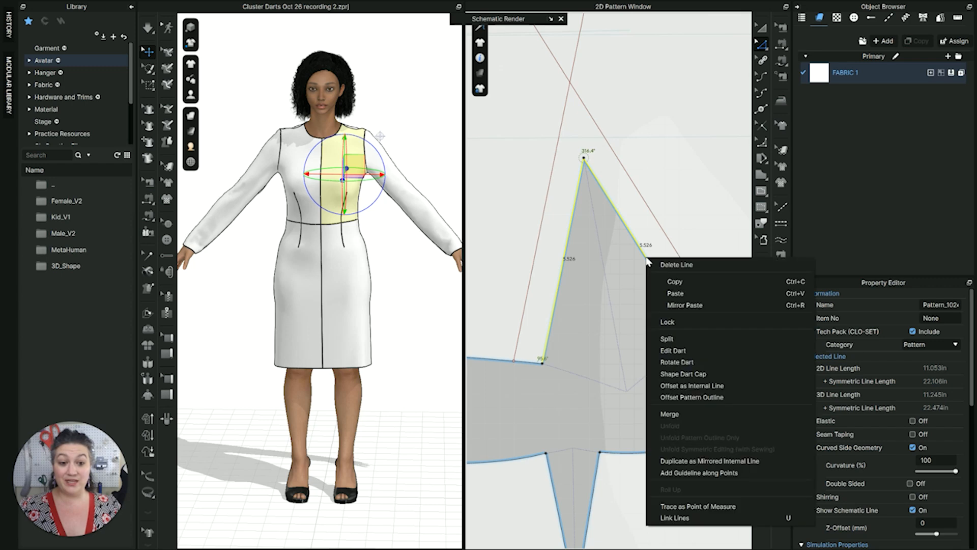
click(677, 362)
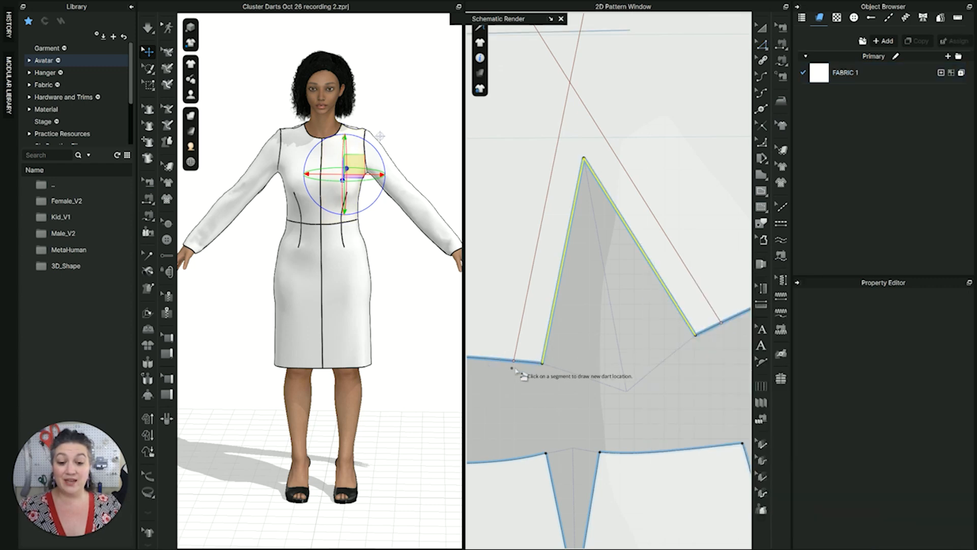
click(515, 359)
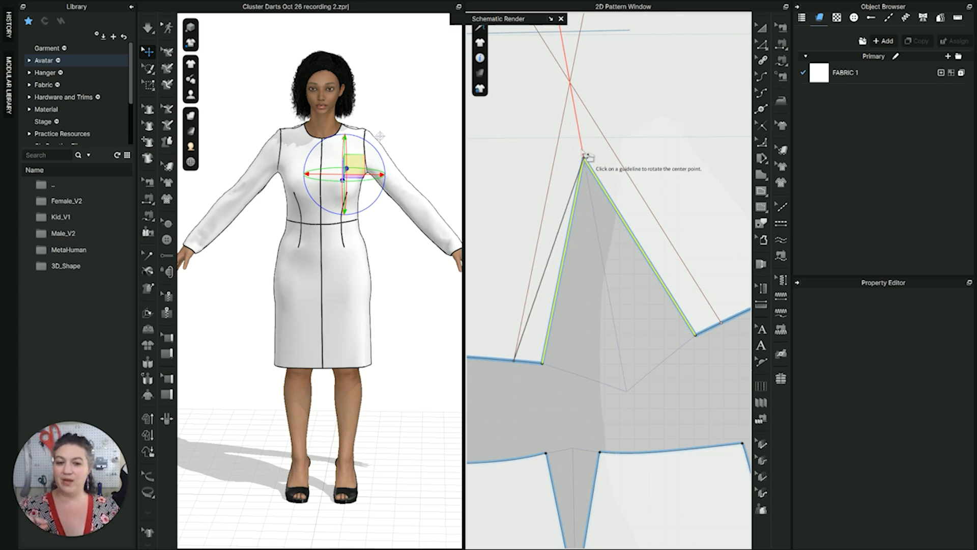
scroll(592, 124, down, 2)
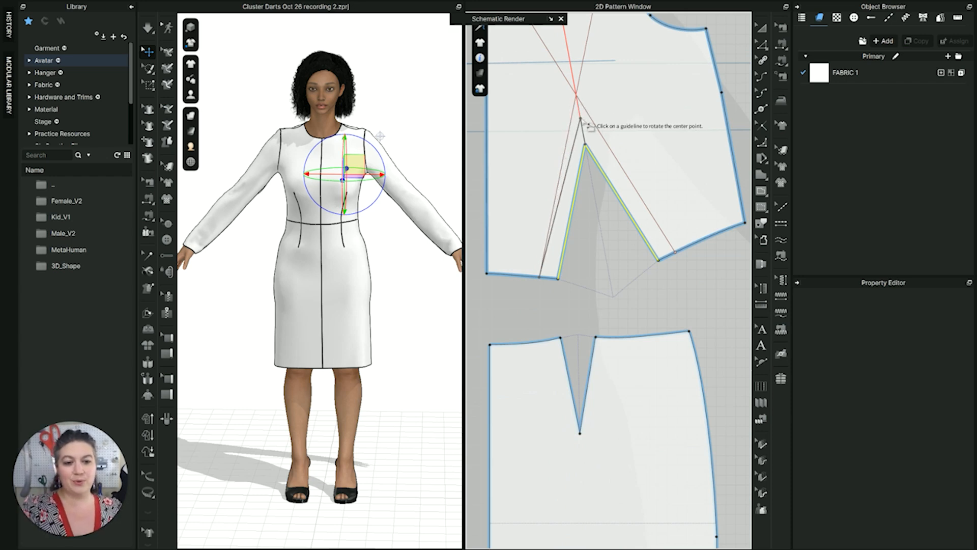
click(723, 96)
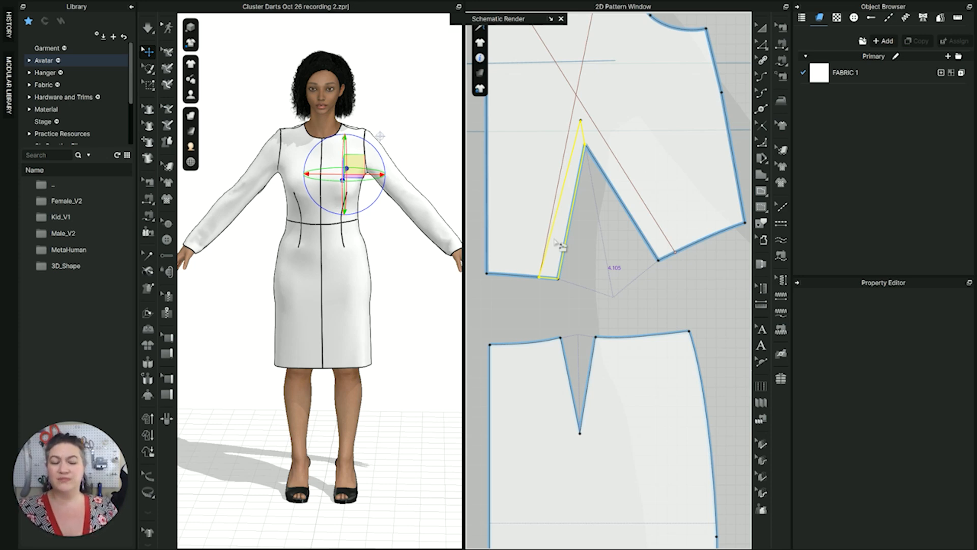
Rotate the strip beside the center-side dart leg to an open dart width of 1.33 in, ending the new dart level with the original tip
mouse_move(559, 246)
mouse_down()
mouse_move(574, 266)
mouse_move(570, 259)
mouse_up()
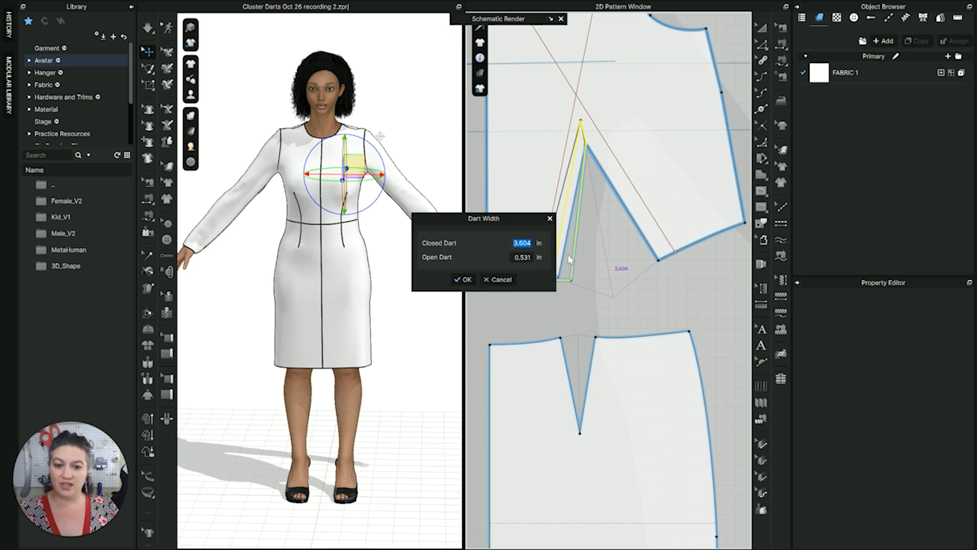
click(517, 261)
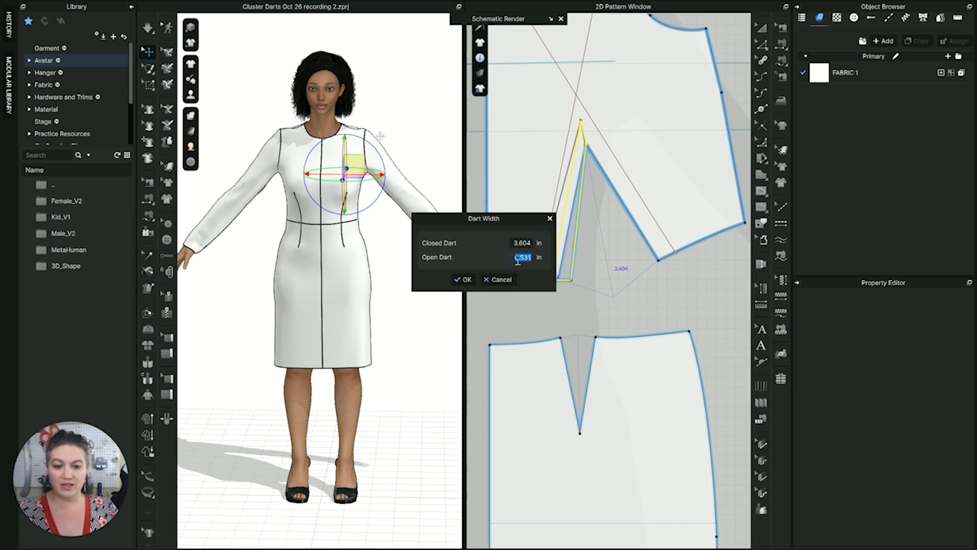
text(1.33)
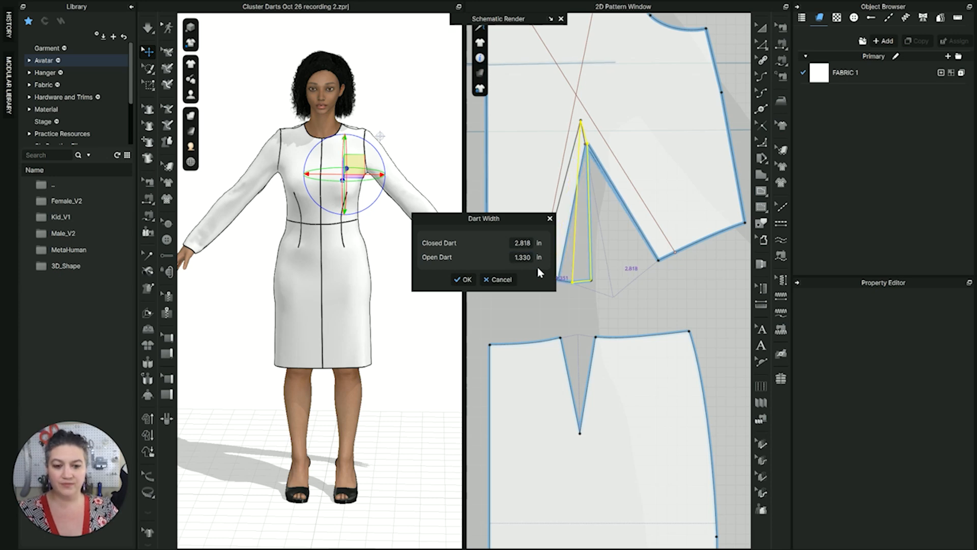
key(Return)
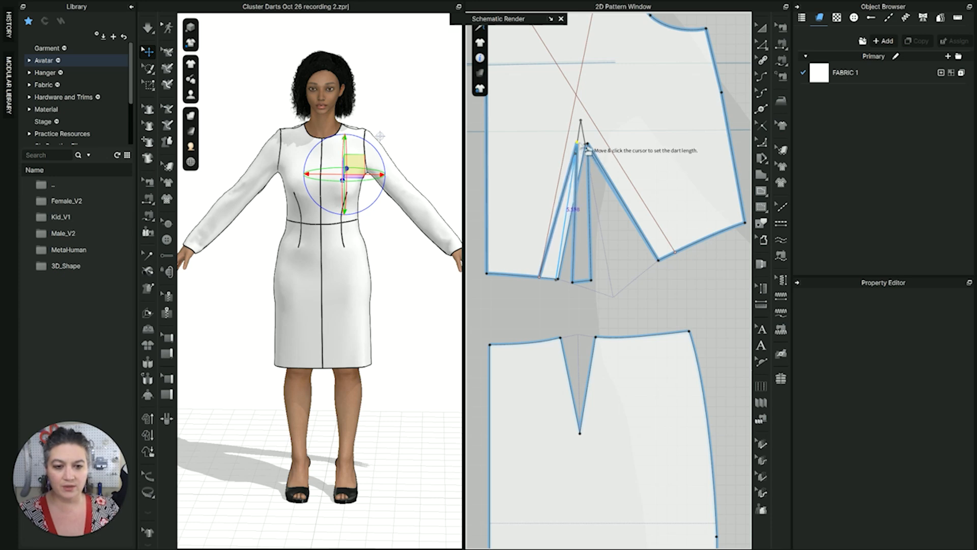
click(585, 150)
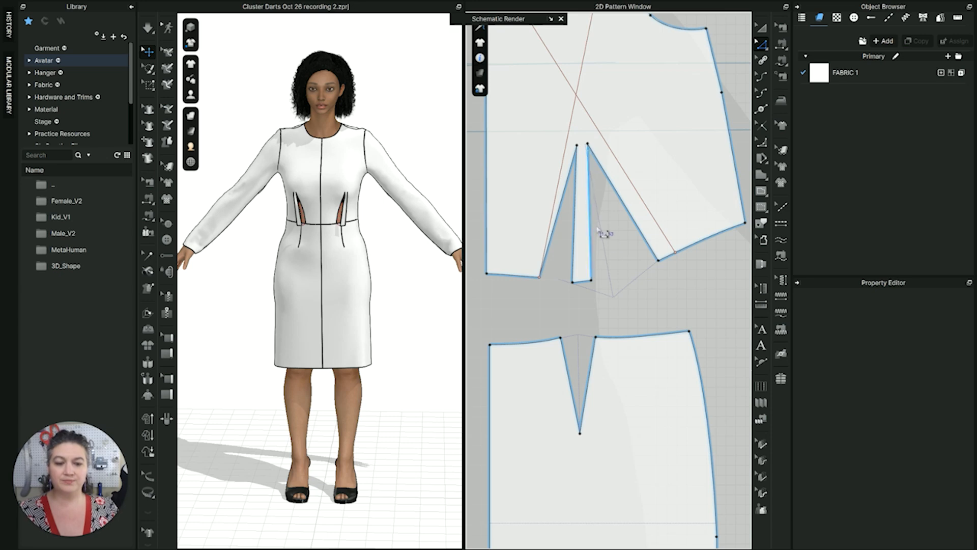
Use Rotate Dart on the remaining dart's legs, placing a new dart at the side-seam-side offset line's waist end, and choose the strip beside it to rotate
scroll(351, 212, up, 3)
scroll(352, 213, up, 5)
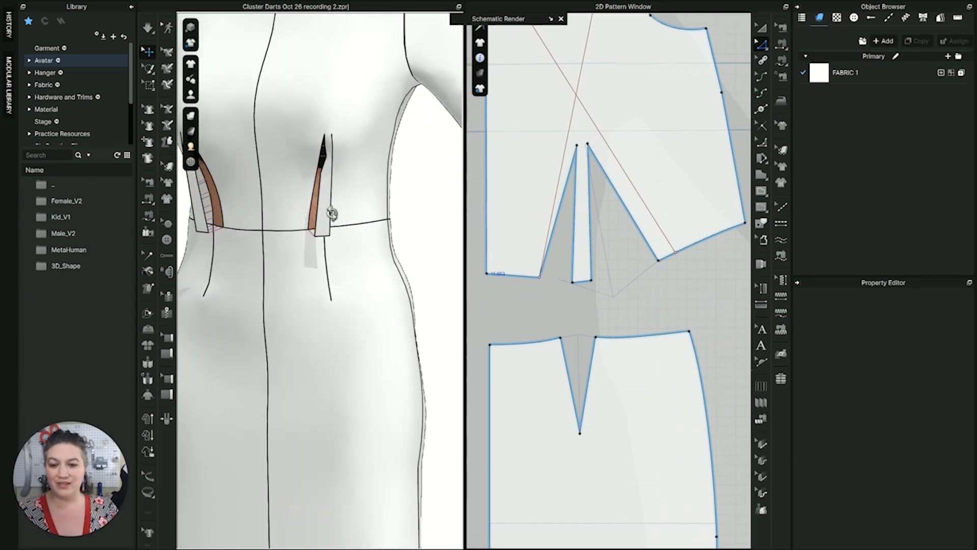
mouse_move(330, 214)
right_down()
mouse_move(291, 219)
mouse_move(329, 216)
mouse_move(334, 203)
right_up()
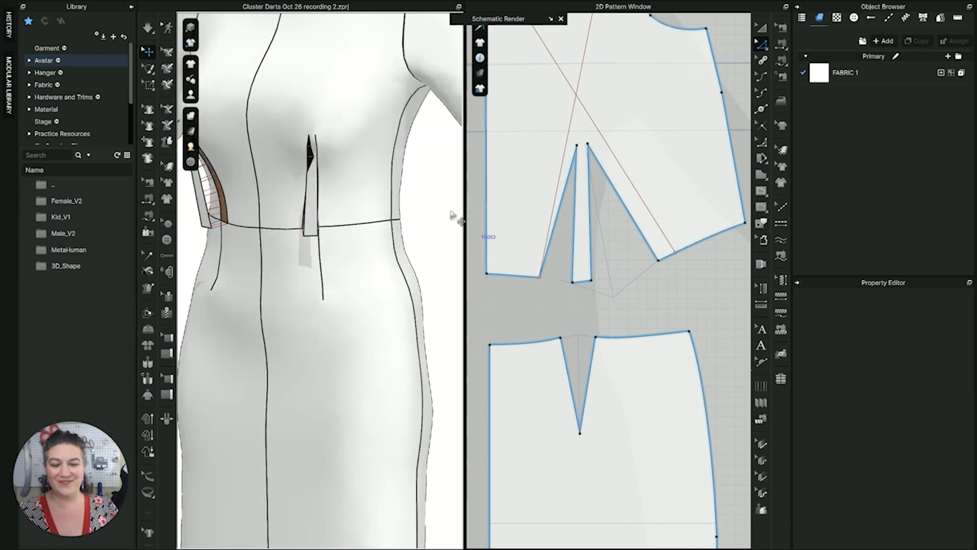
click(650, 246)
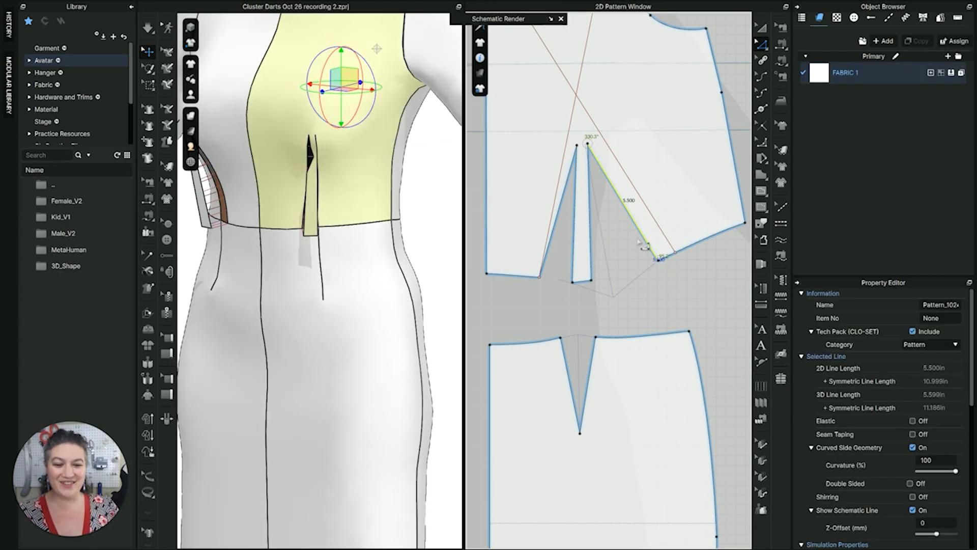
shift+click(591, 240)
right_click(592, 237)
click(635, 347)
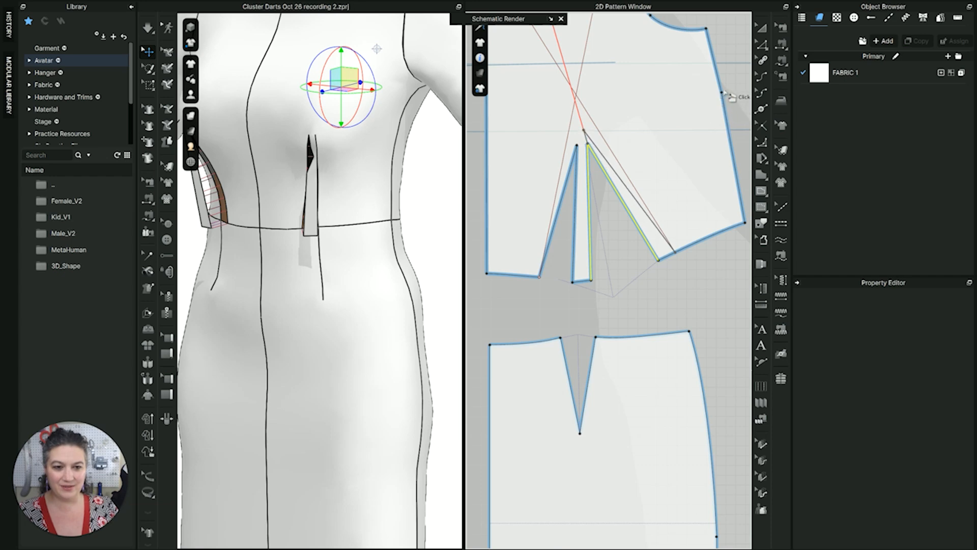
click(723, 93)
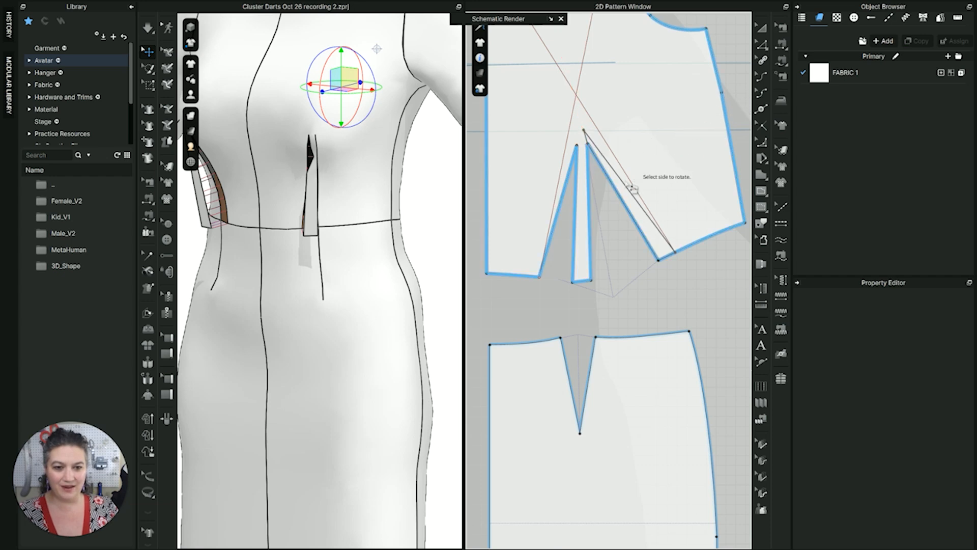
click(640, 220)
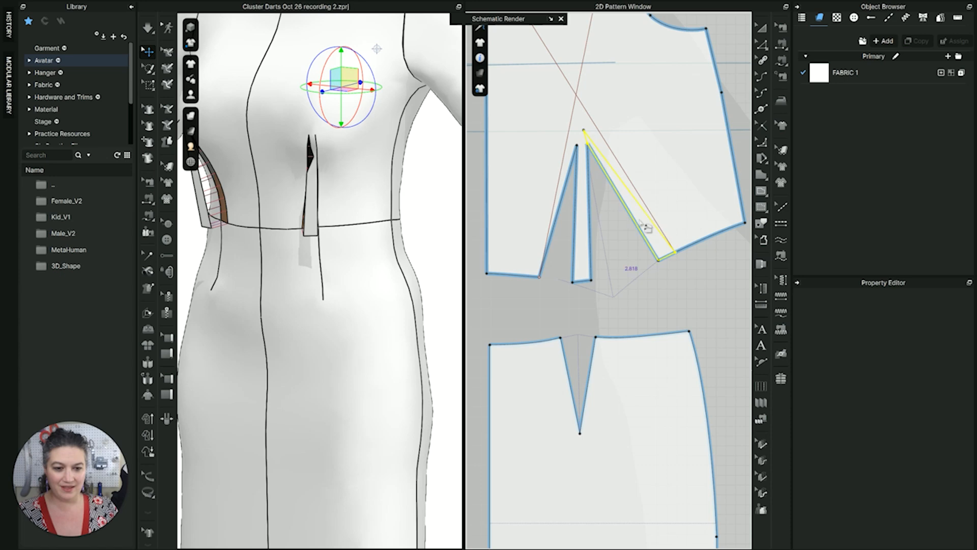
Rotate the strip beside the side-seam-side dart to an open dart width of 1.34 in, ending the new dart level with the other tips
click(639, 244)
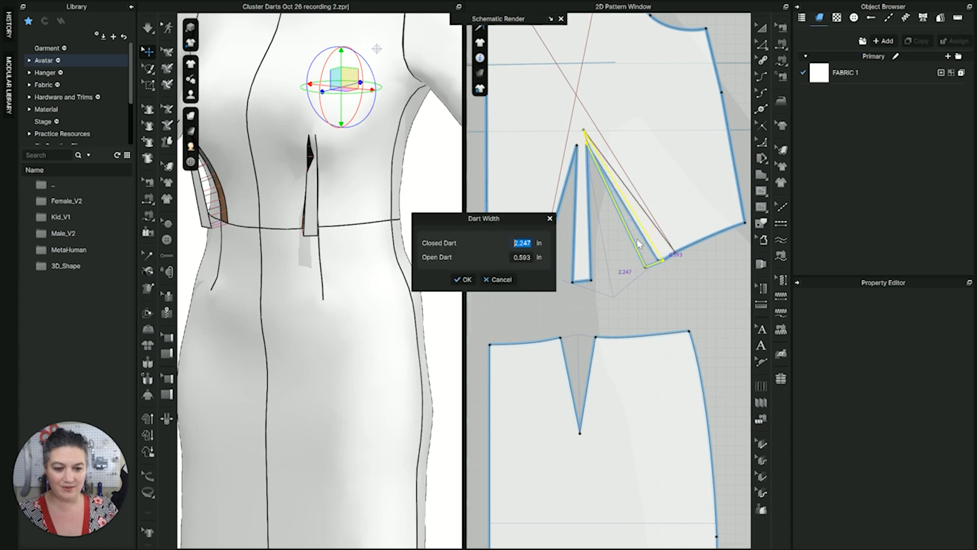
click(525, 257)
text(1.34)
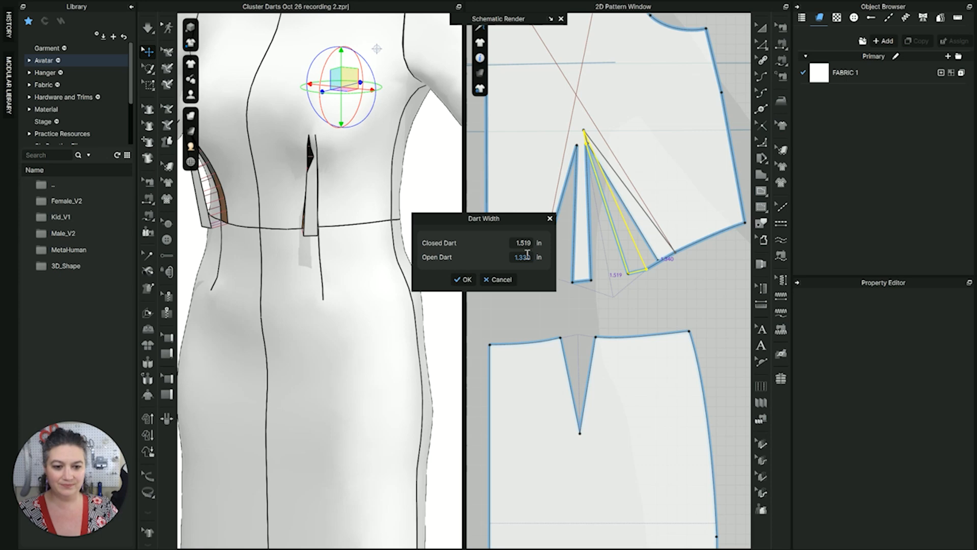
key(Return)
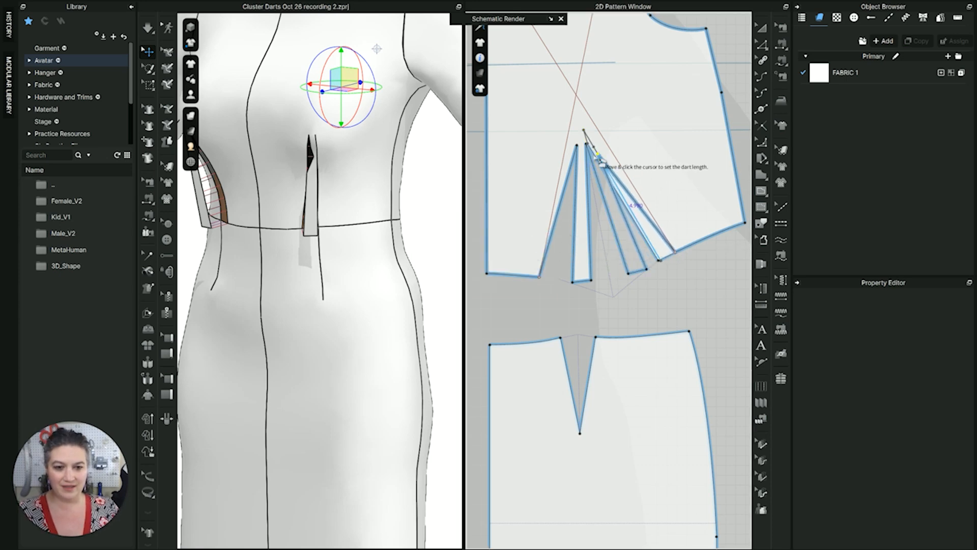
scroll(593, 145, up, 4)
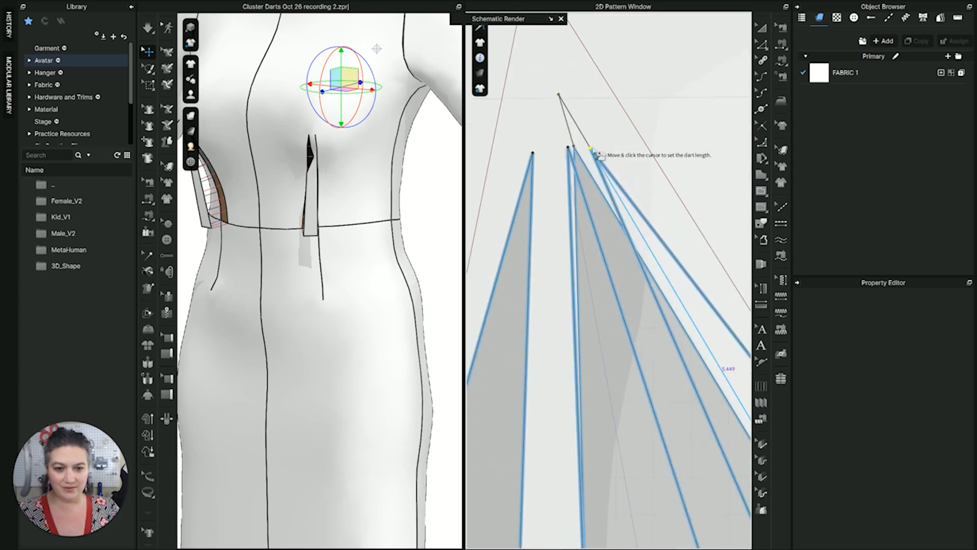
click(593, 147)
scroll(597, 153, down, 5)
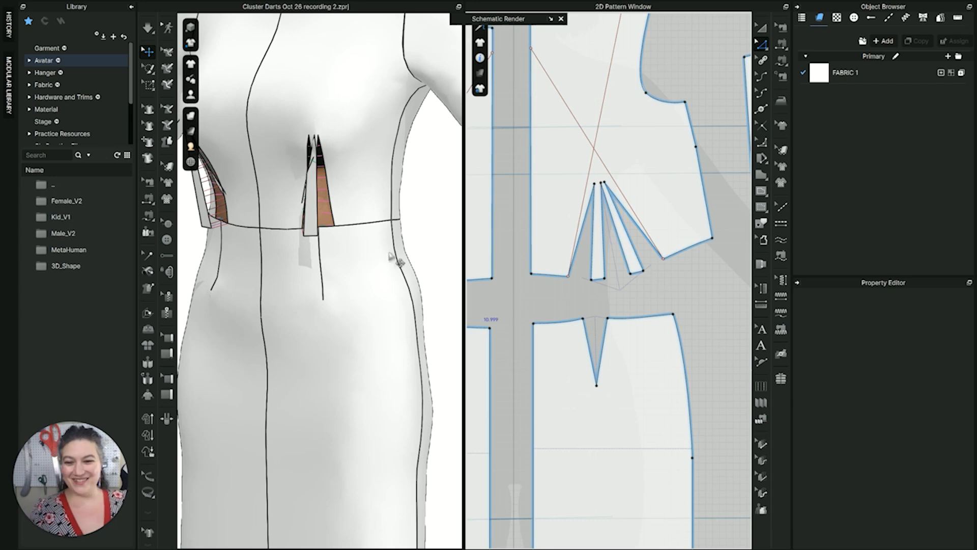
Simulate the garment to close the three bodice darts and check the cluster on the 3D dress
right_drag(380, 233, 374, 233)
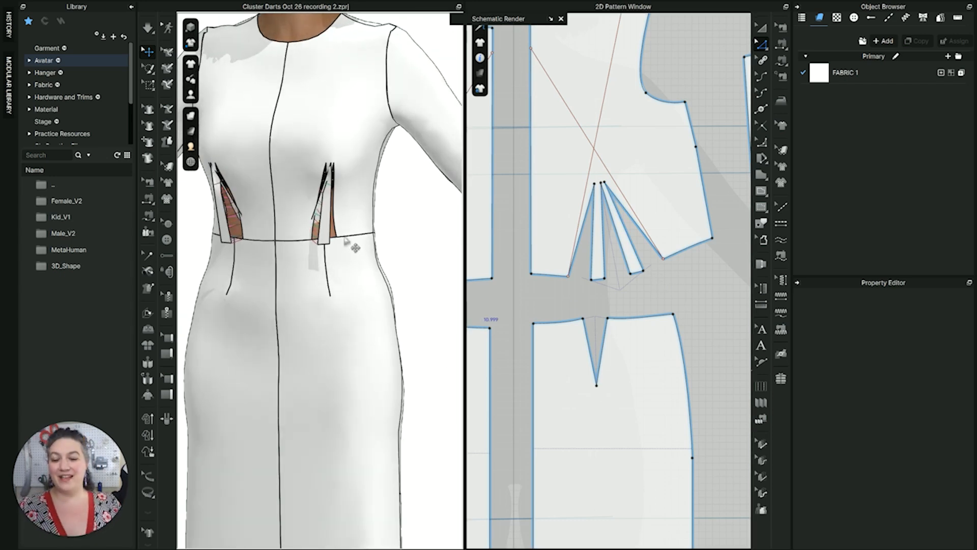
scroll(349, 245, up, 3)
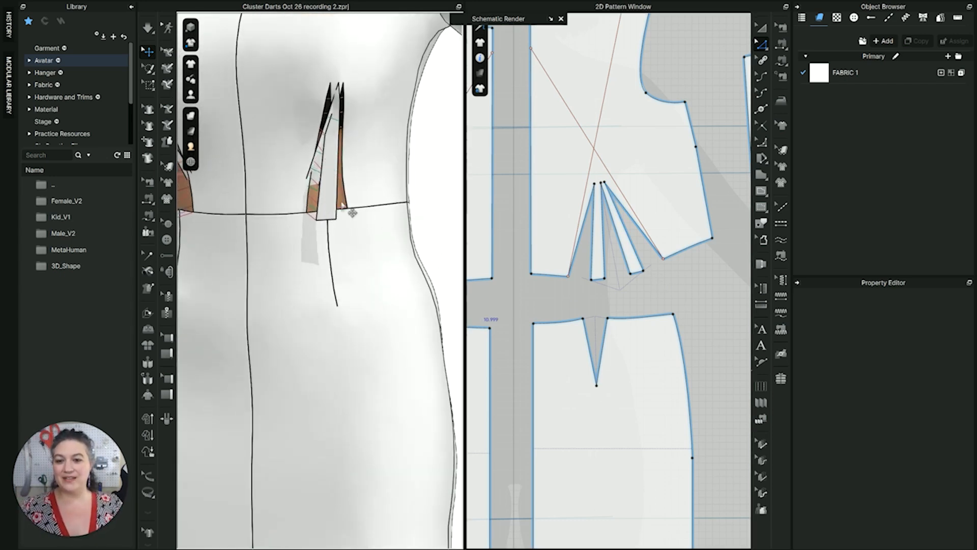
key(space)
scroll(349, 211, down, 5)
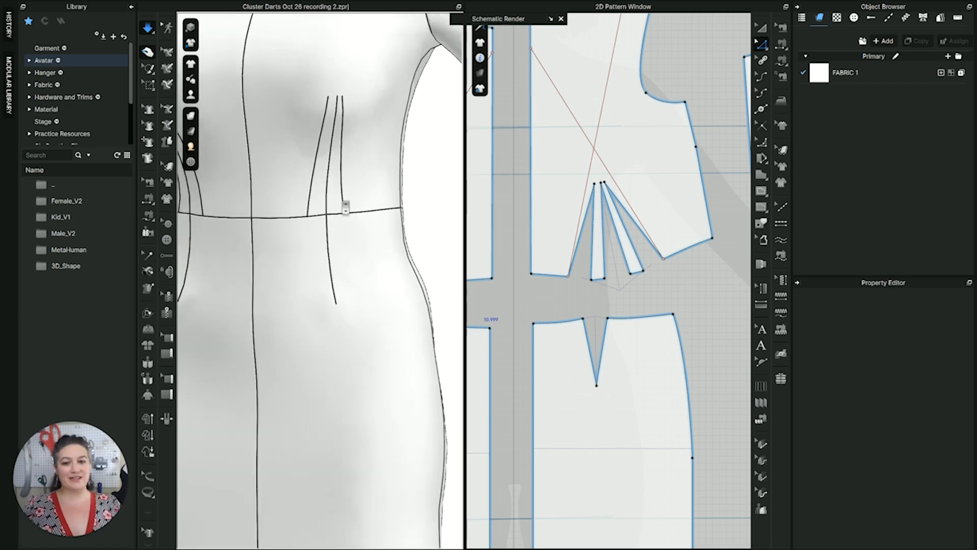
mouse_move(342, 229)
right_down()
mouse_move(255, 218)
mouse_move(362, 227)
mouse_move(315, 224)
mouse_move(348, 245)
mouse_move(329, 225)
right_up()
scroll(342, 234, up, 1)
scroll(347, 229, down, 2)
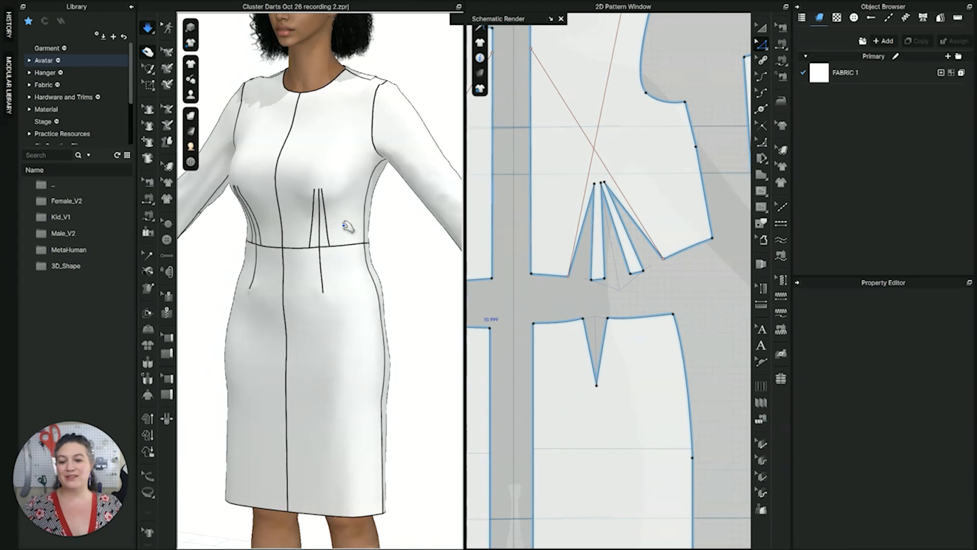
right_drag(329, 192, 408, 178)
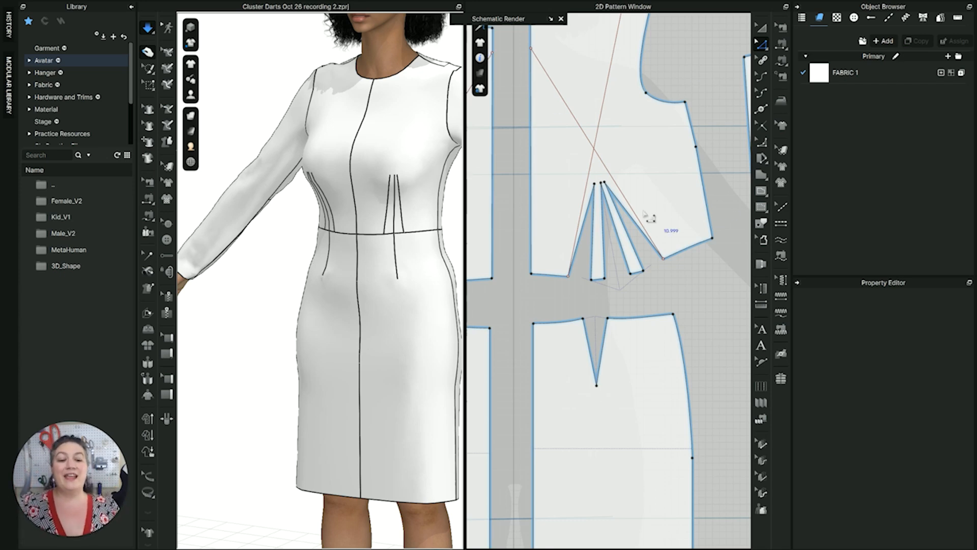
Move the tip of the side-seam-side dart 0.125 in horizontally toward the side seam
scroll(647, 214, up, 3)
scroll(586, 229, up, 1)
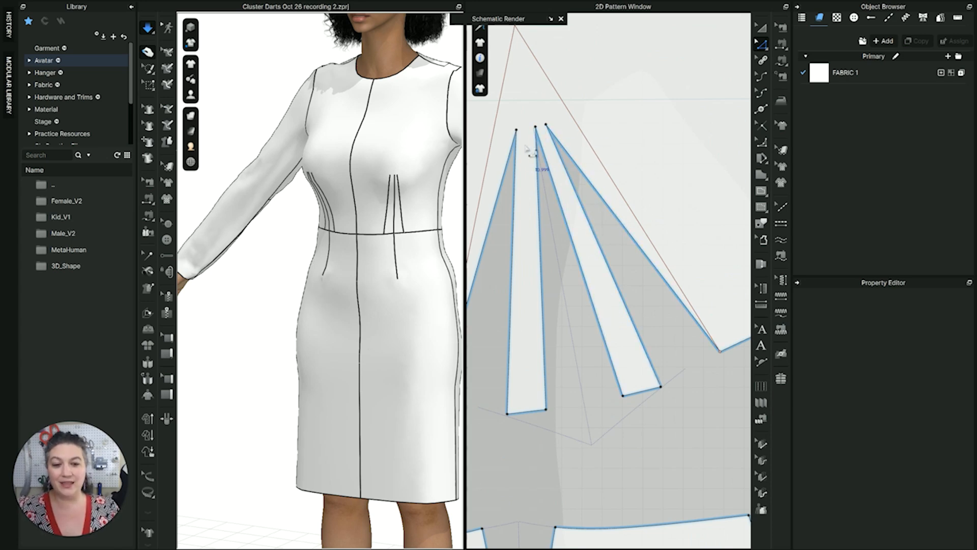
click(550, 129)
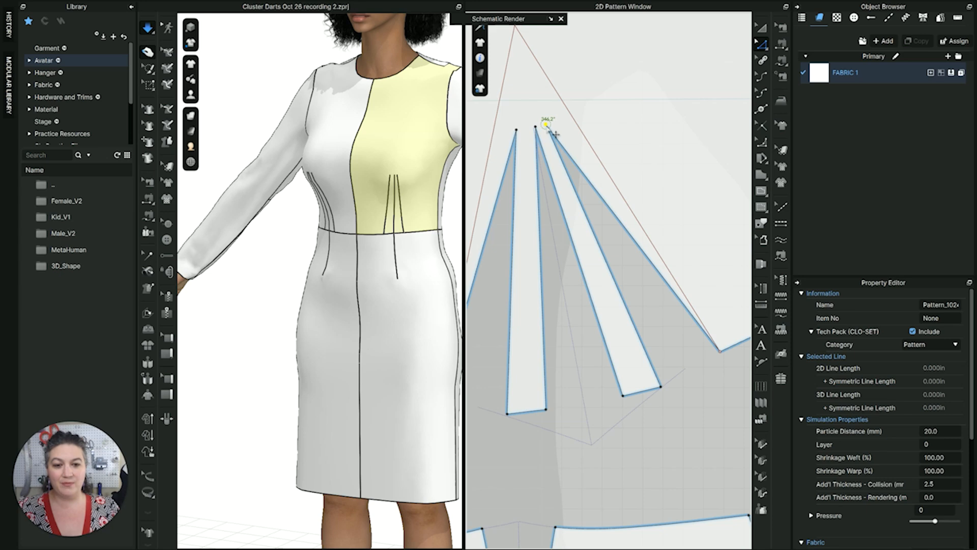
drag(556, 134, 561, 133)
drag(560, 132, 553, 127)
right_click(553, 127)
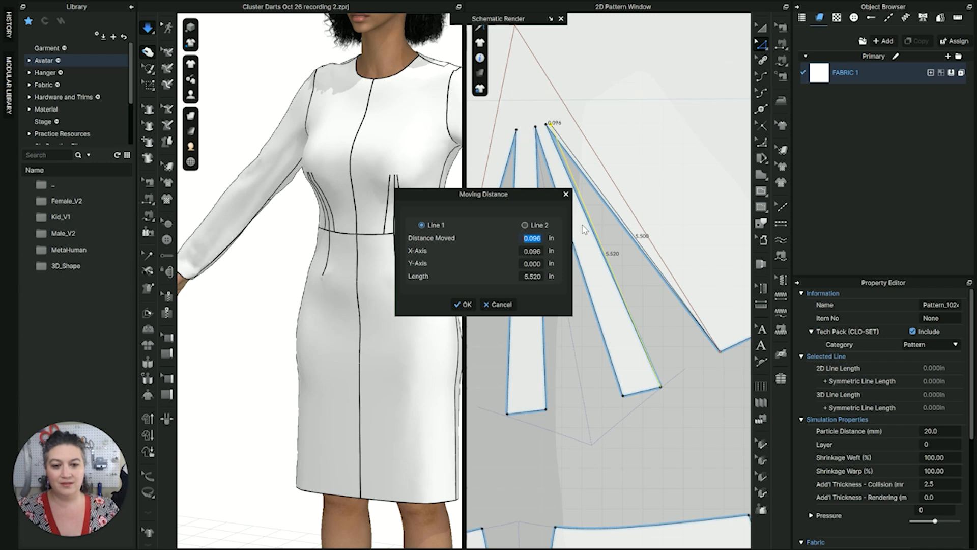
text(.125)
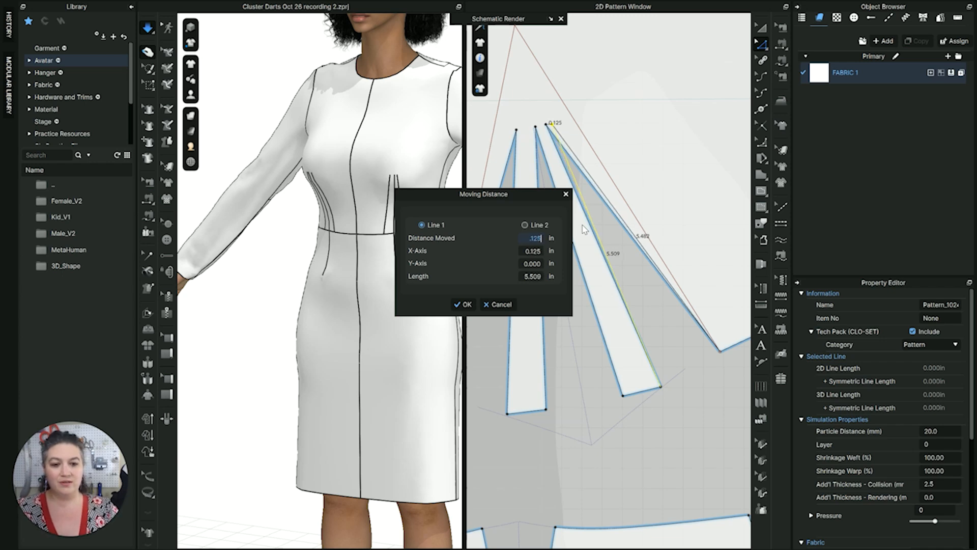
key(Return)
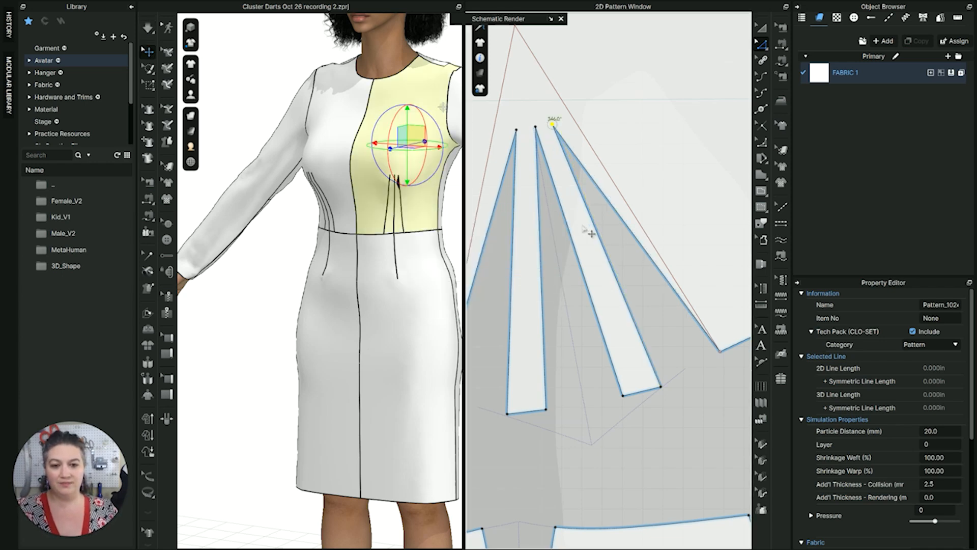
Review the total width, arm width and length of the side-seam-side dart with Edit Dart
scroll(580, 142, up, 3)
scroll(573, 193, down, 4)
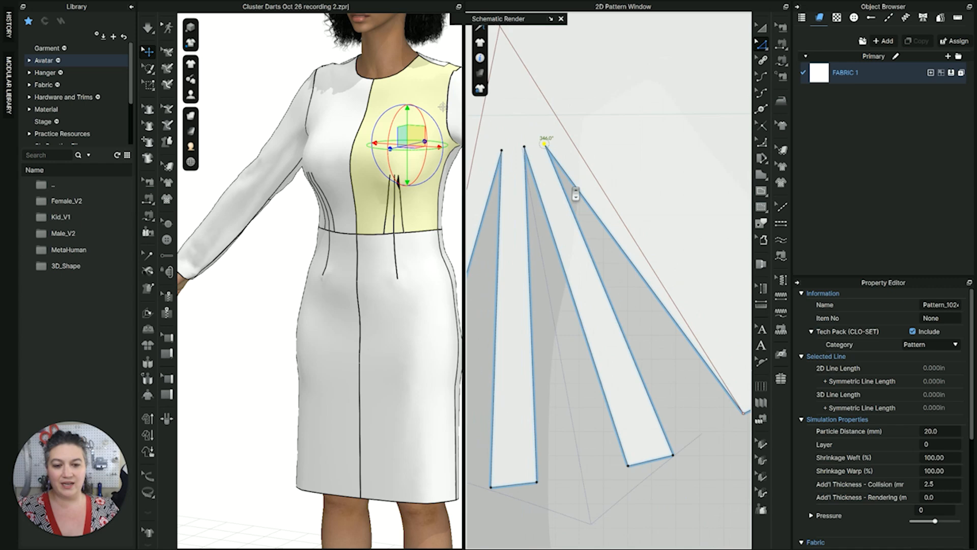
click(583, 225)
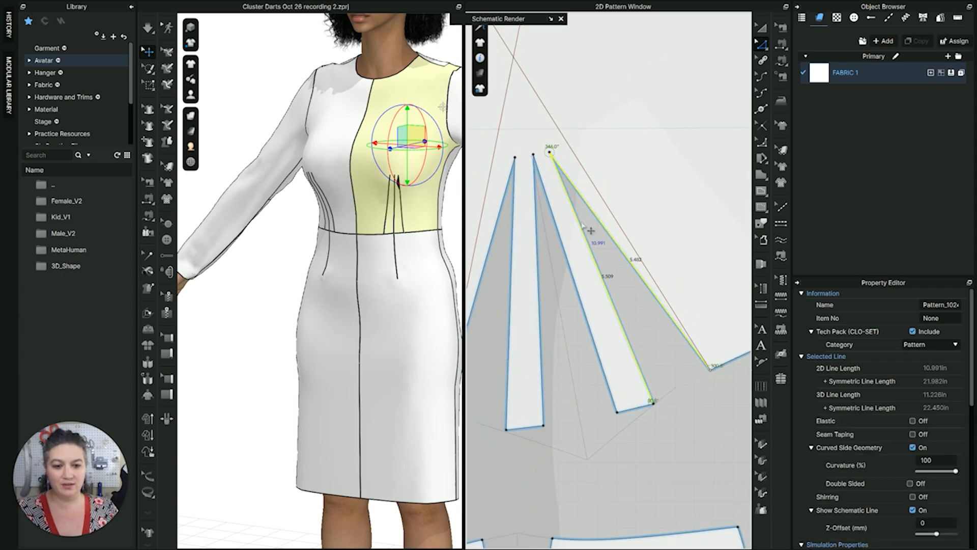
right_click(583, 225)
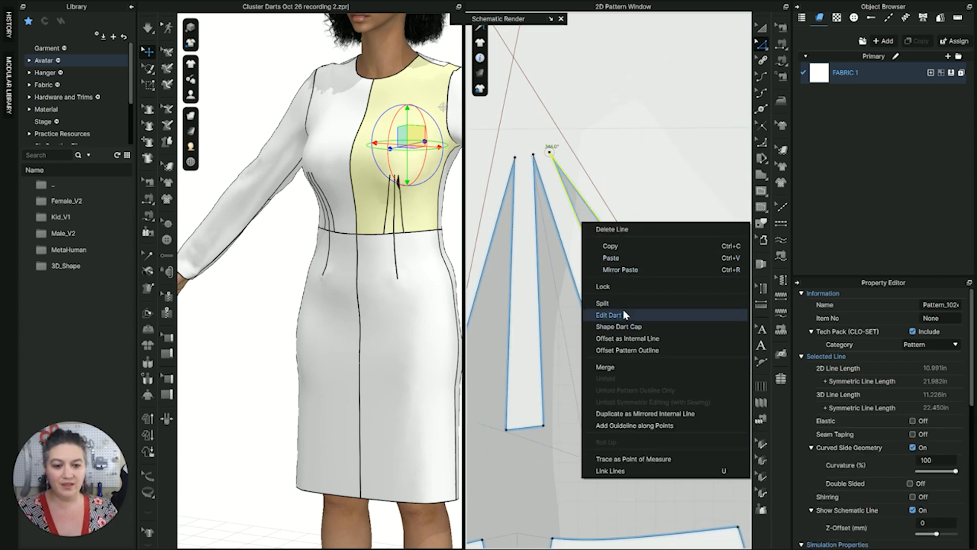
click(611, 315)
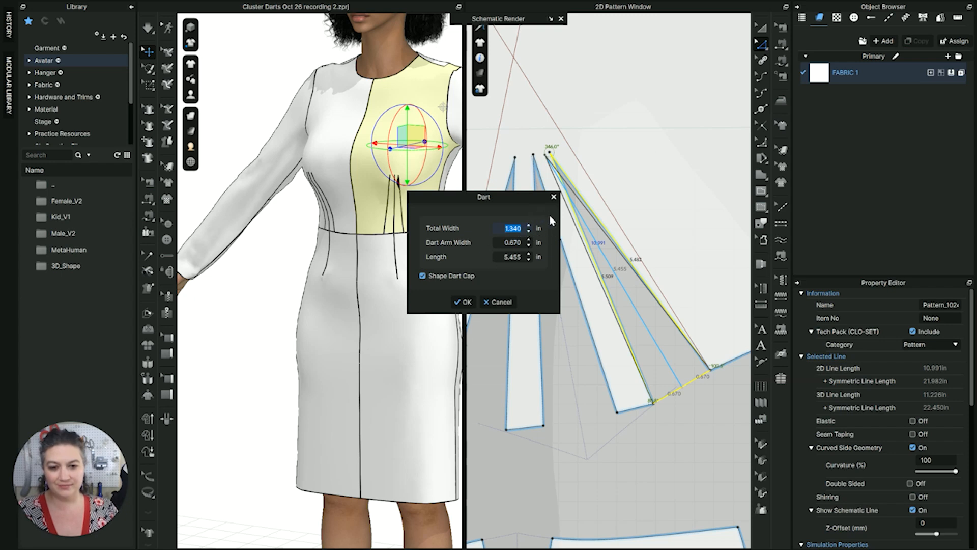
click(497, 304)
scroll(611, 260, down, 3)
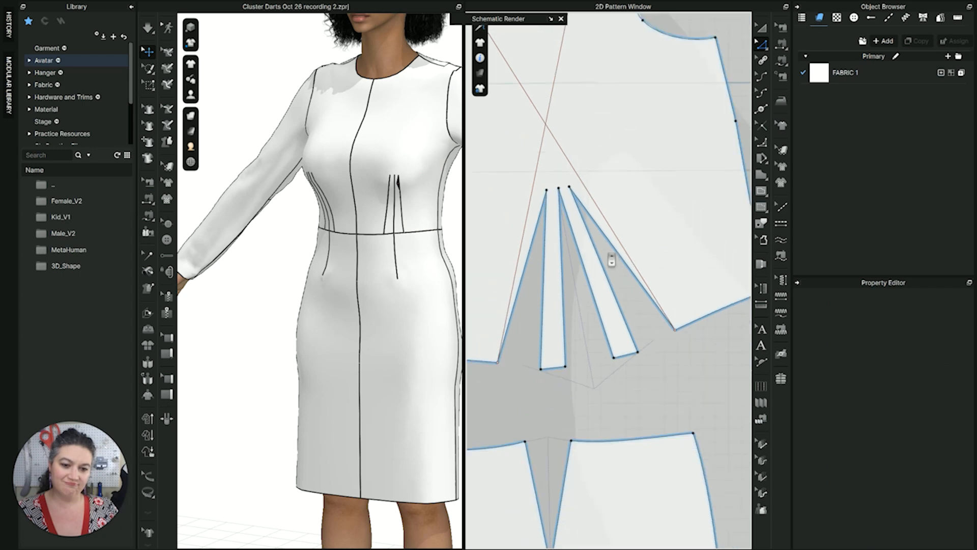
Simulate the garment with the shifted dart tip and examine the cluster darts on the 3D dress from several angles
scroll(407, 250, down, 2)
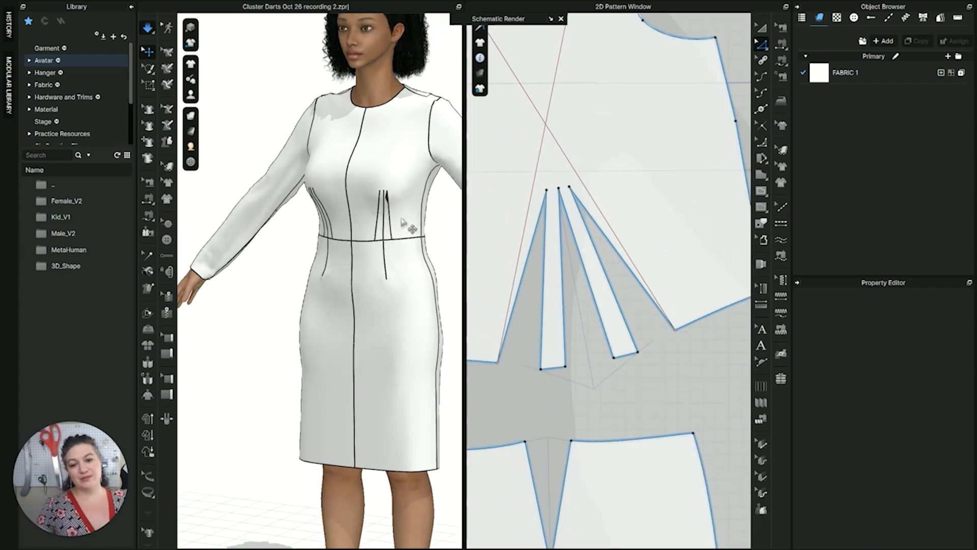
right_drag(393, 213, 382, 137)
scroll(371, 182, up, 3)
scroll(423, 95, up, 3)
middle_drag(423, 95, 369, 203)
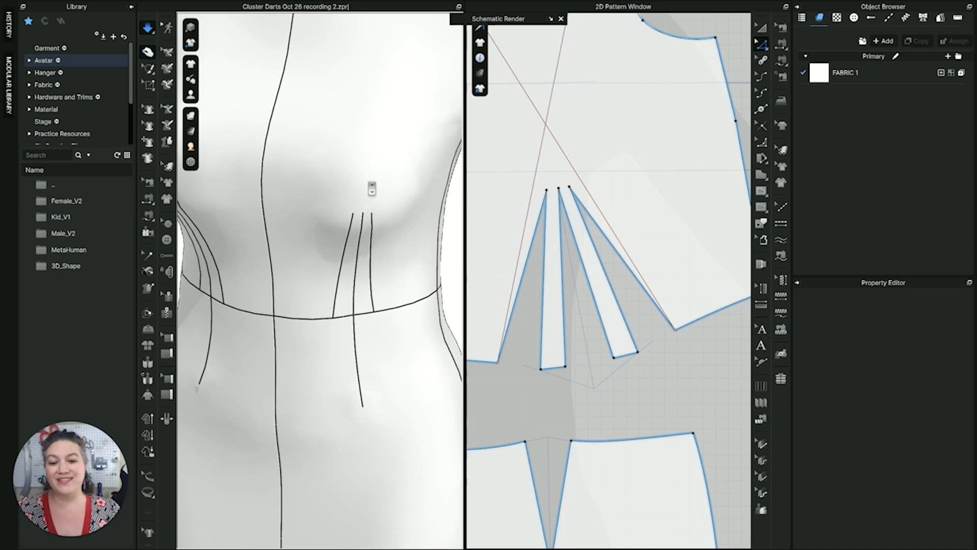
scroll(372, 189, down, 3)
mouse_move(370, 243)
right_down()
mouse_move(371, 194)
mouse_move(367, 231)
right_up()
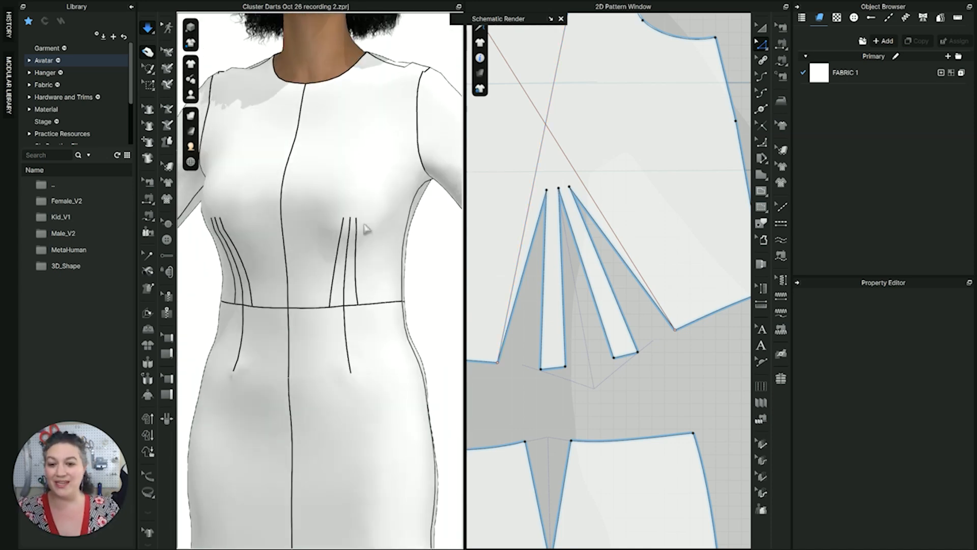
scroll(367, 230, down, 3)
middle_drag(367, 228, 402, 146)
right_drag(405, 196, 399, 201)
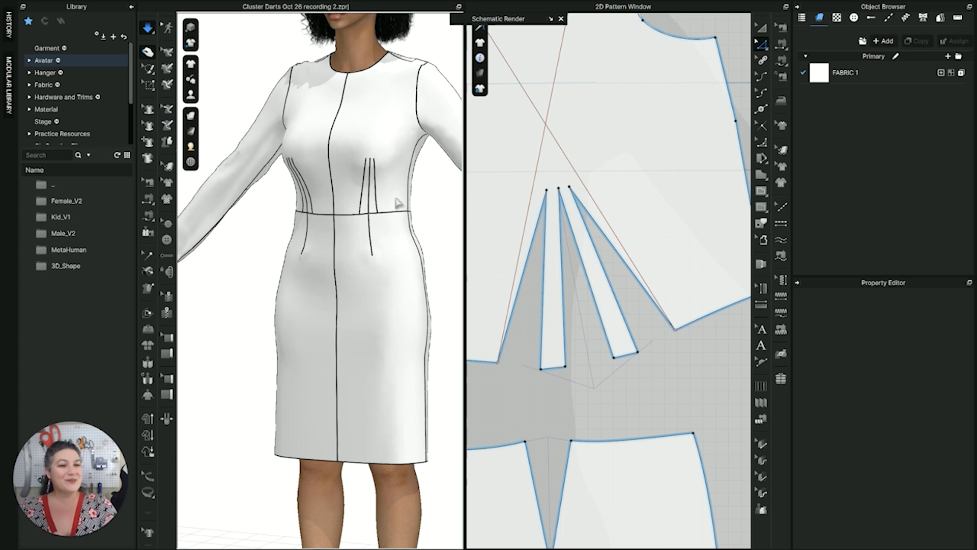
double_click(88, 493)
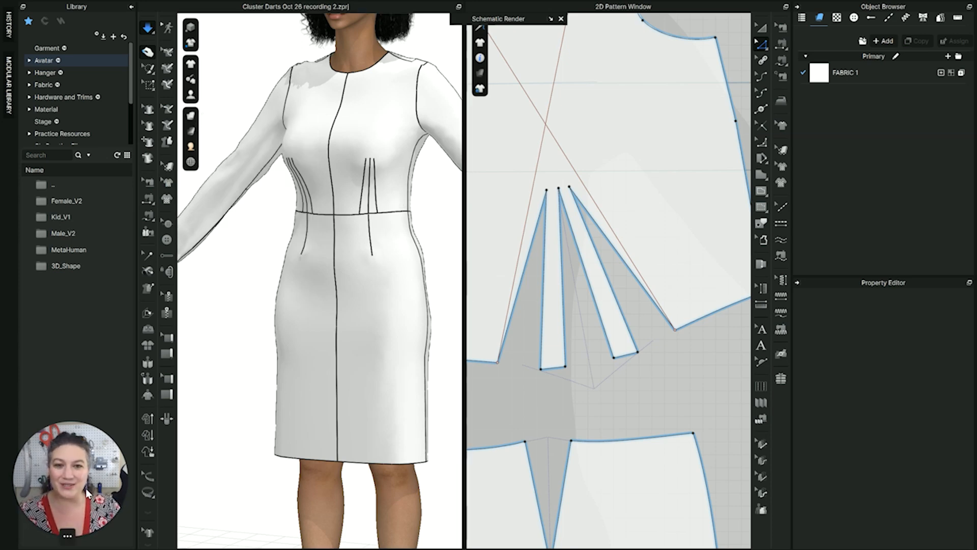